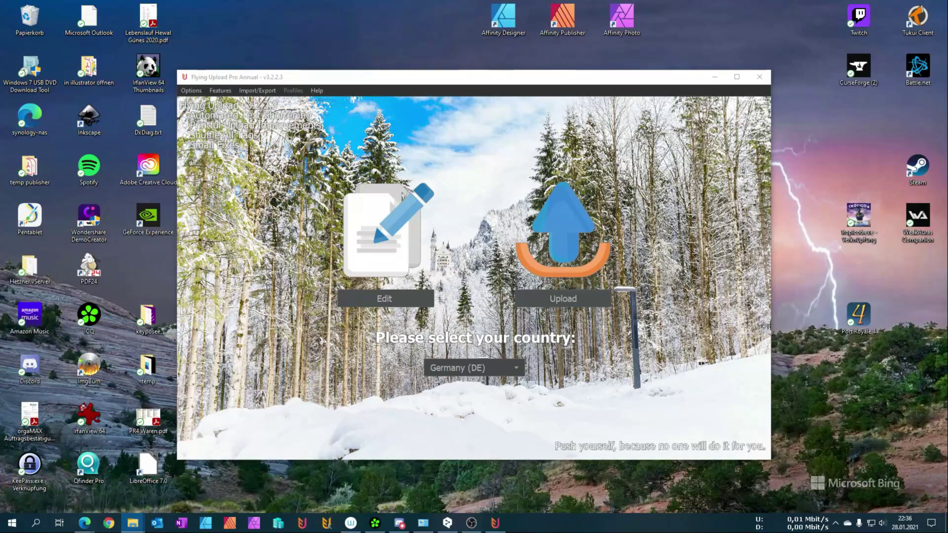
Step: Open the design editor and load the design Admin.png into the file list
left_click(383, 301)
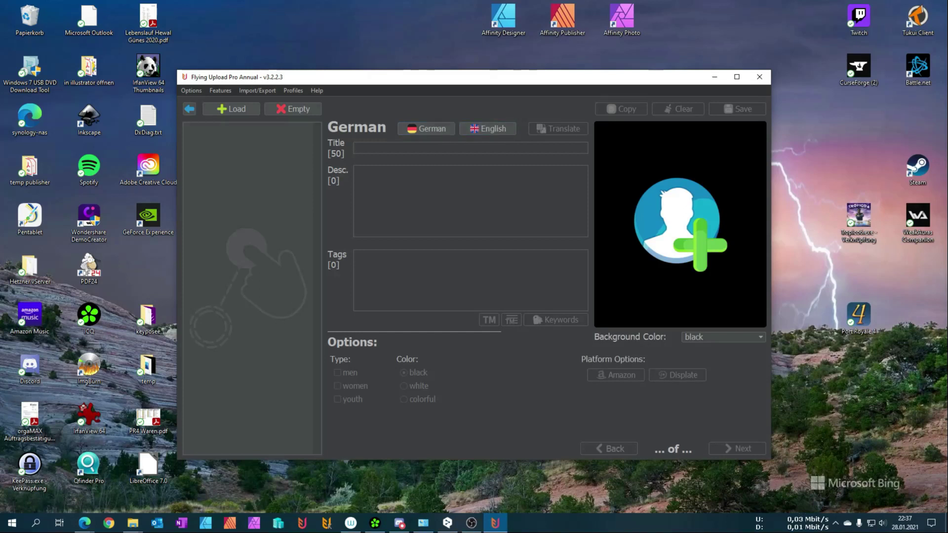
left_click_drag(672, 137, 256, 192)
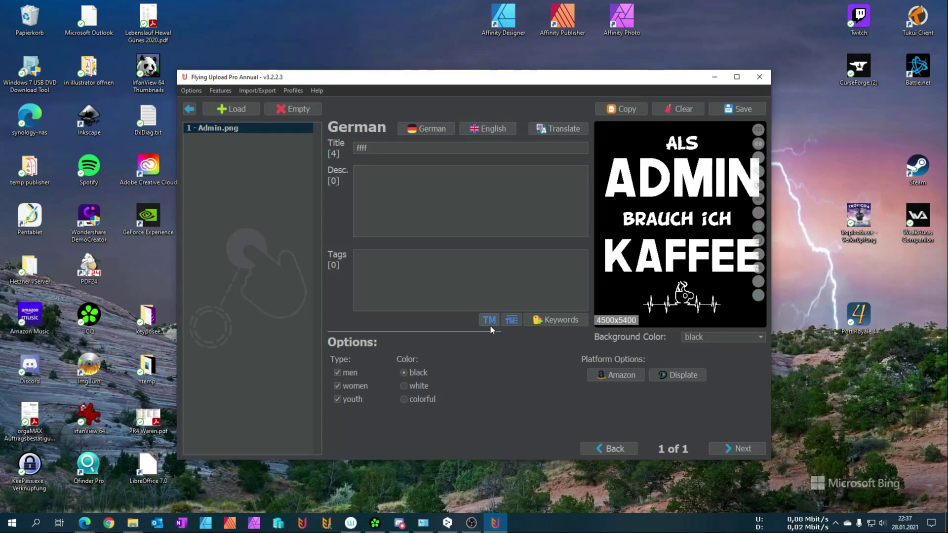
Step: View the Keyword Finder and the Upload Manager for Admin.png, closing each without changes
left_click(552, 319)
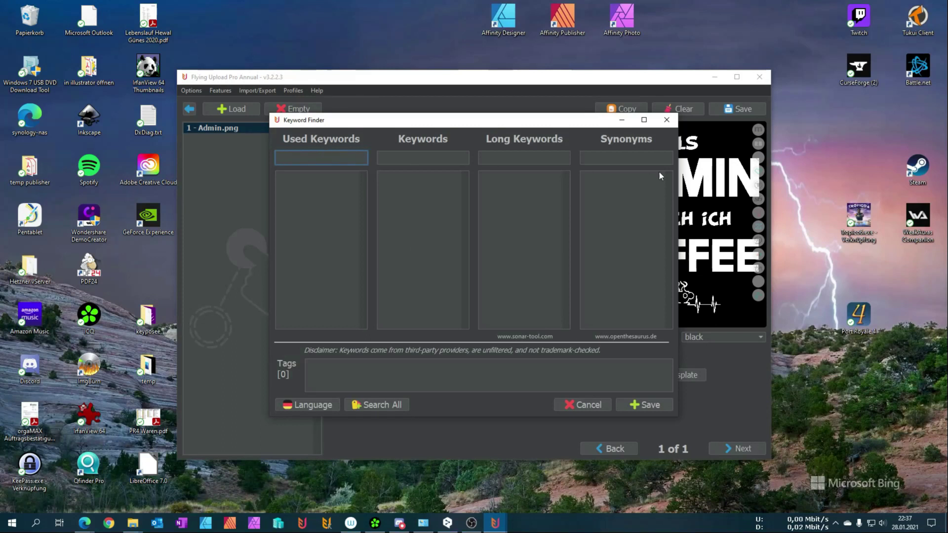
left_click(666, 120)
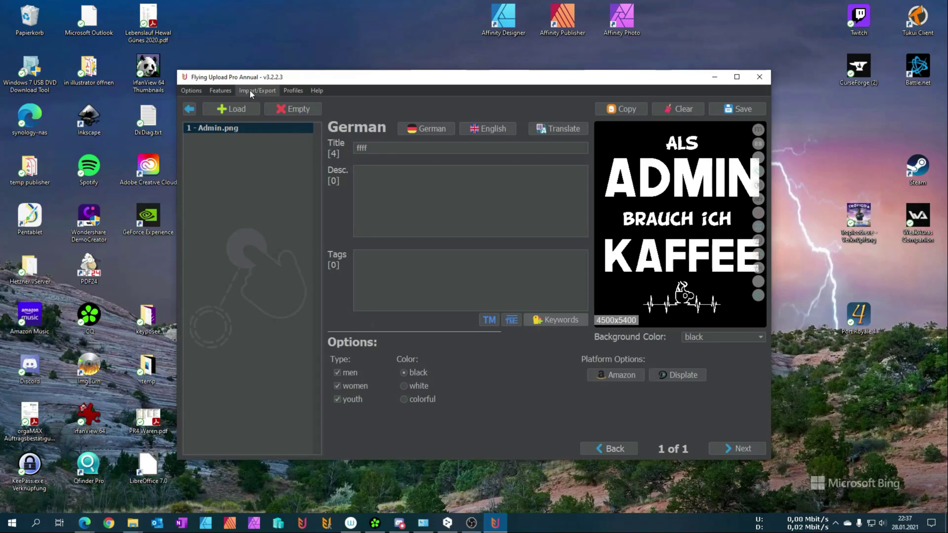
left_click(223, 90)
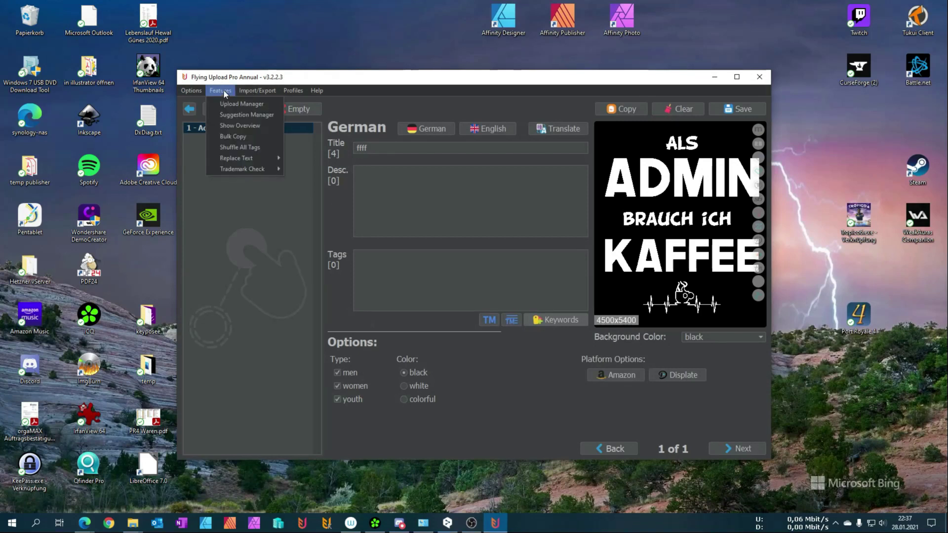
left_click(226, 104)
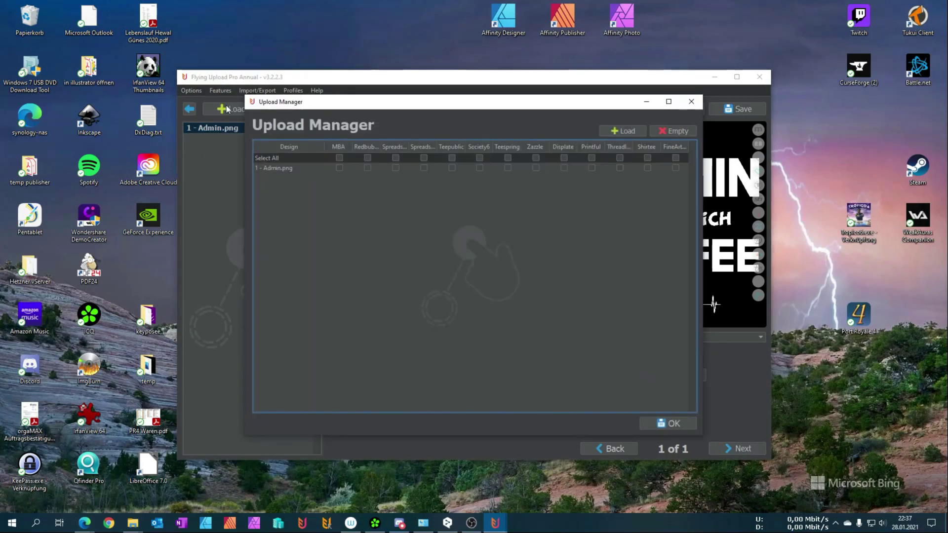
left_click(691, 101)
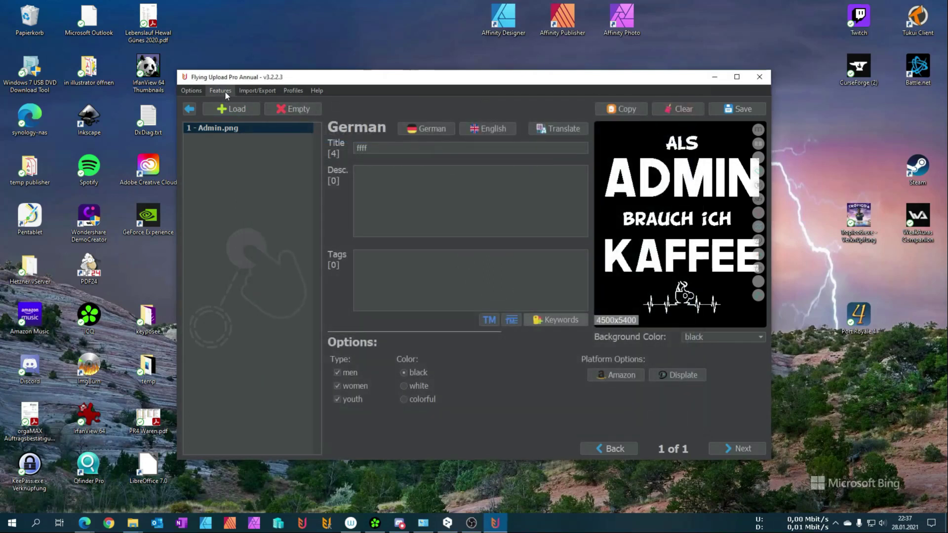
Step: Examine the Förster and Elektriker suggestions in the Beruf category of the Suggestion Manager, including the xxxxTITLExxxx placeholder
left_click(224, 91)
left_click(234, 117)
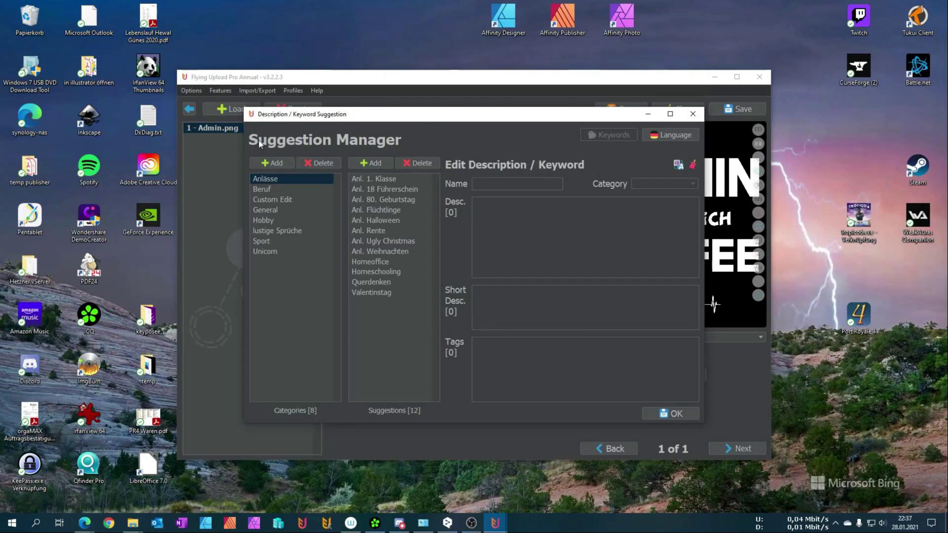
left_click(272, 191)
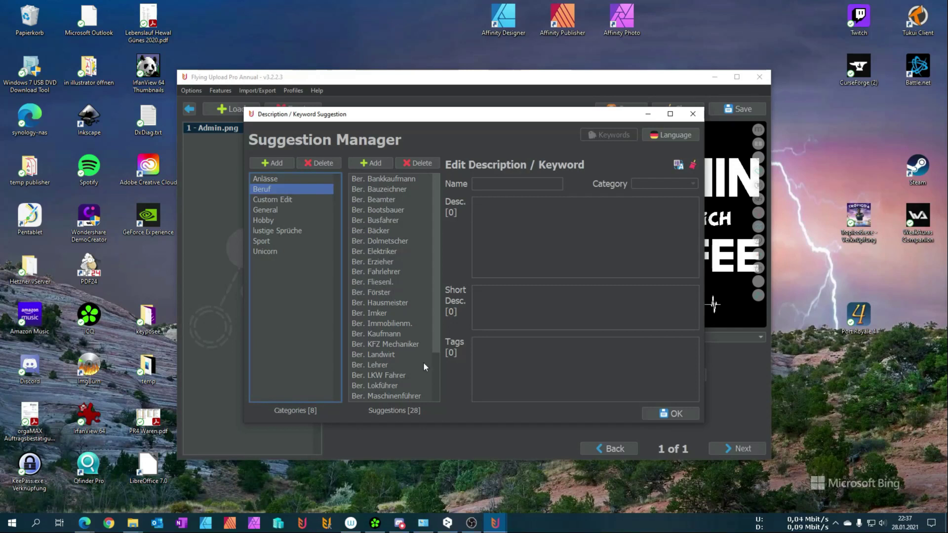
left_click(382, 293)
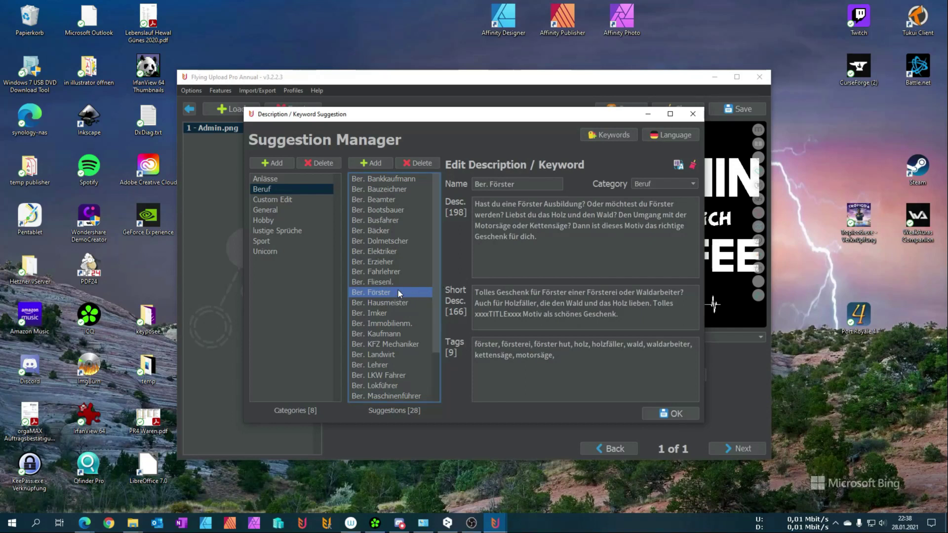
left_click(385, 252)
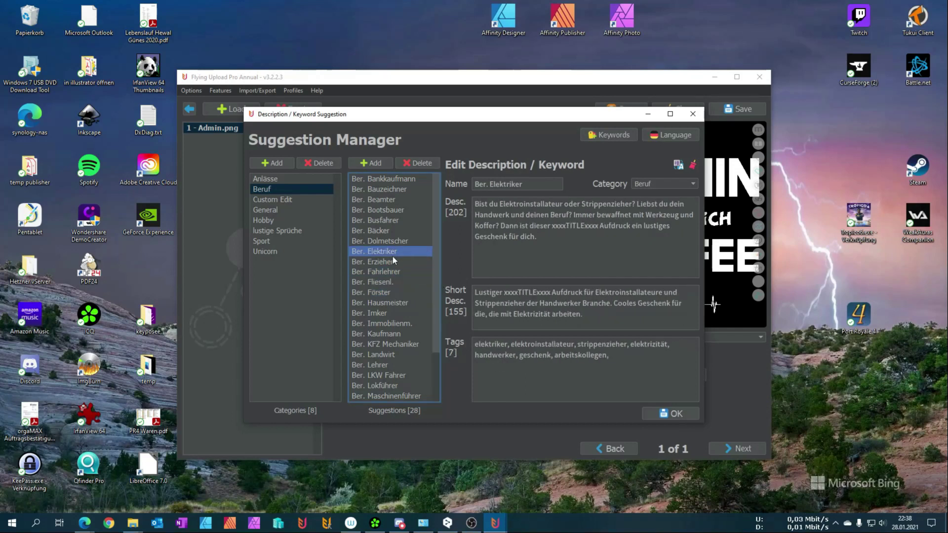
double_click(572, 226)
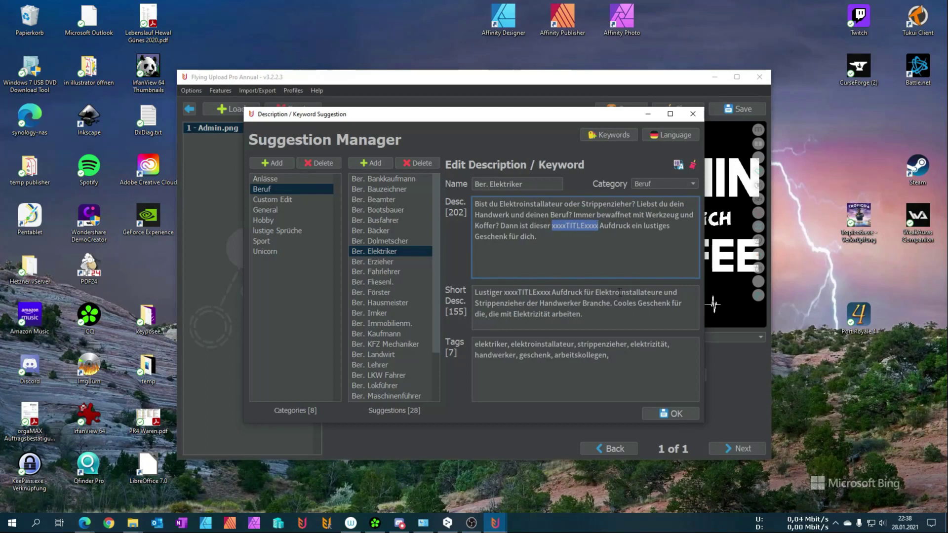
left_click_drag(525, 118, 569, 114)
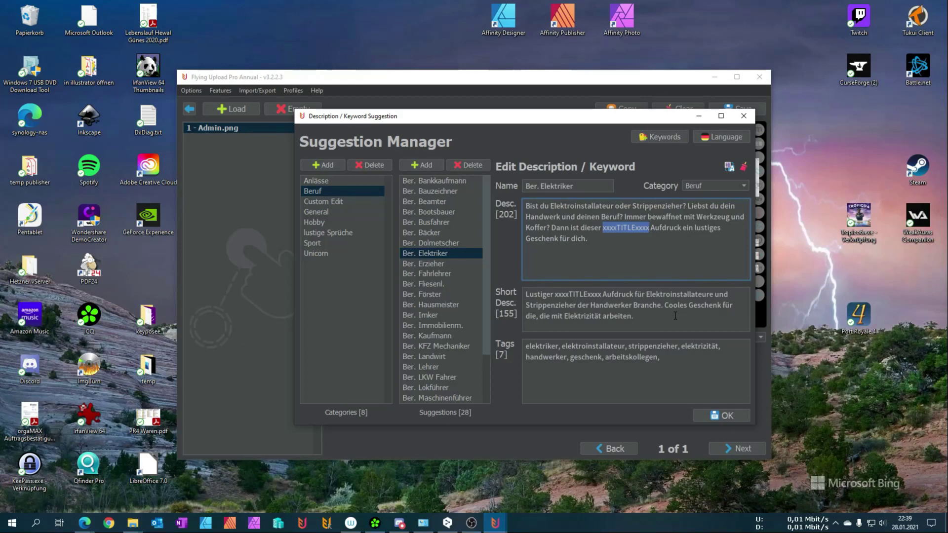
left_click(721, 415)
Step: Show the design overview page for Admin.png in the browser and close it
left_click(221, 91)
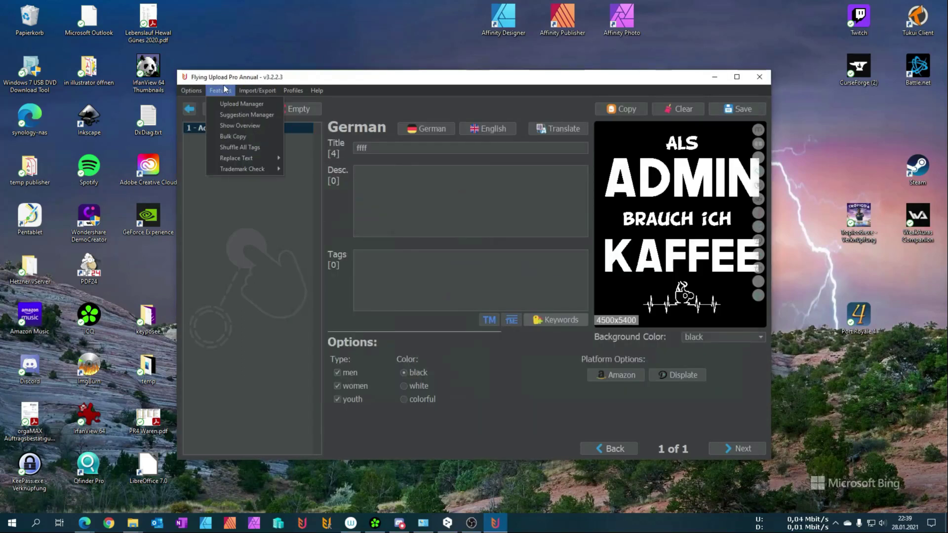
left_click(235, 125)
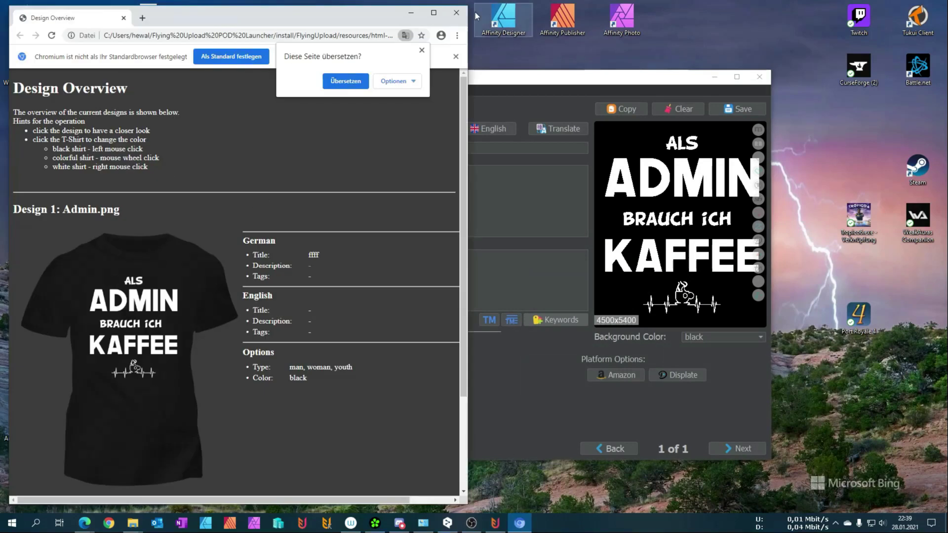
left_click(456, 12)
left_click(223, 91)
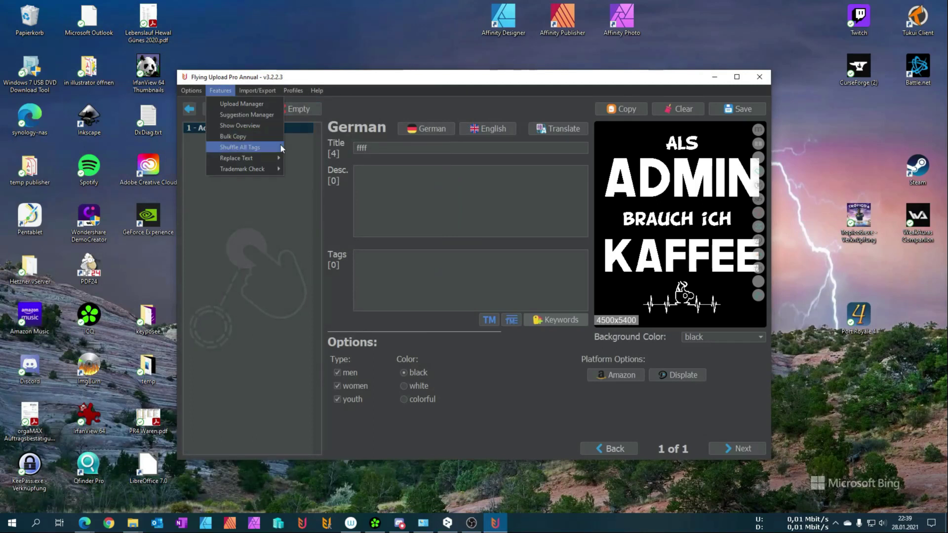
mouse_move(250, 157)
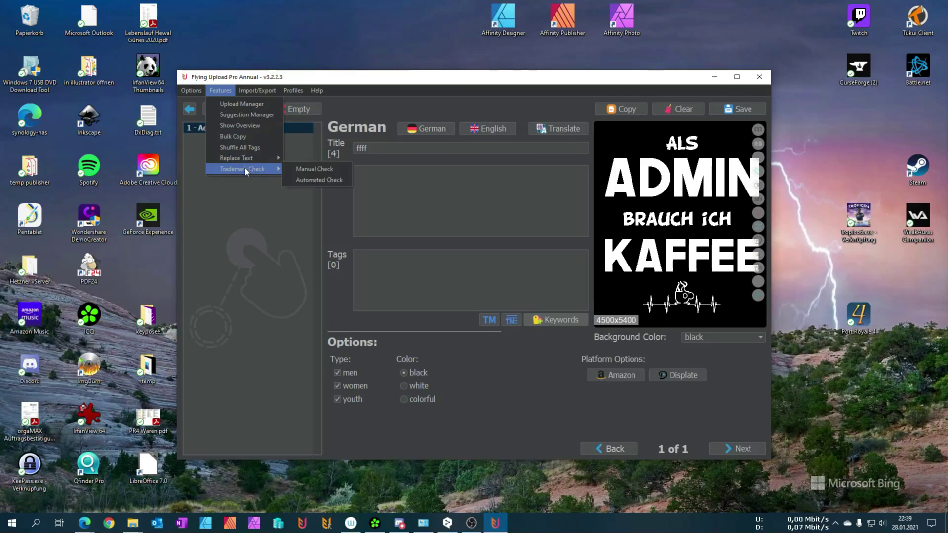
mouse_move(262, 92)
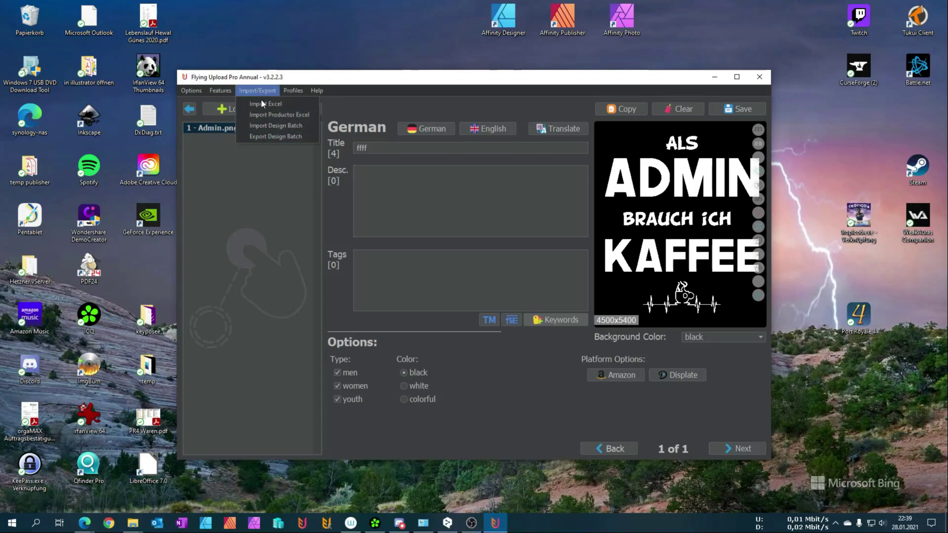
Step: Review the options of the BLACK.png profile in the Profile Manager and close the manager
mouse_move(296, 92)
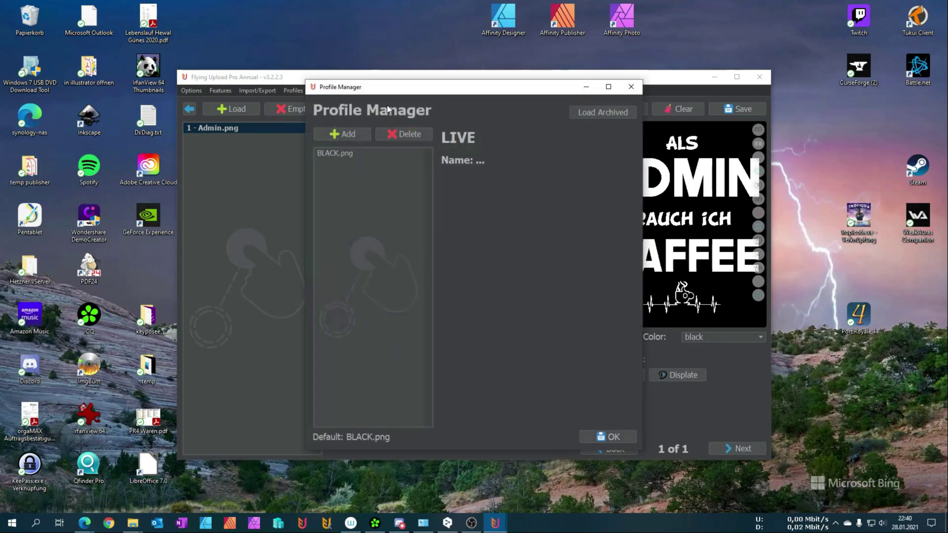
left_click(328, 154)
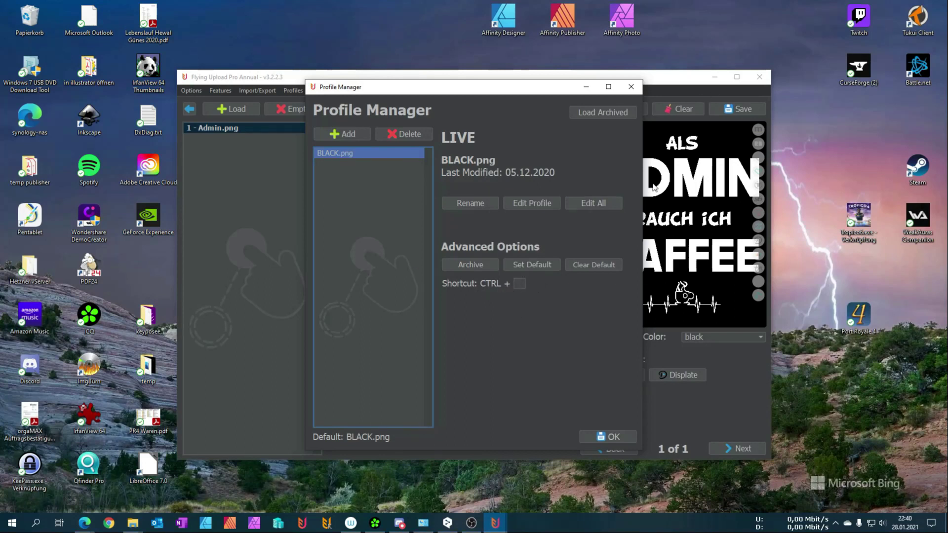
left_click(630, 87)
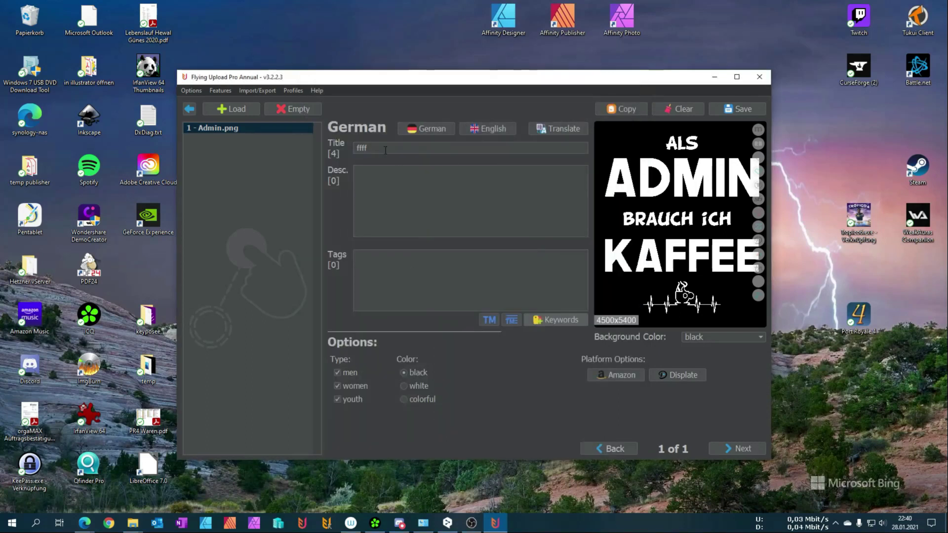
Step: Empty the design list, discarding unsaved changes, and load happy valentines day.png
left_click(294, 109)
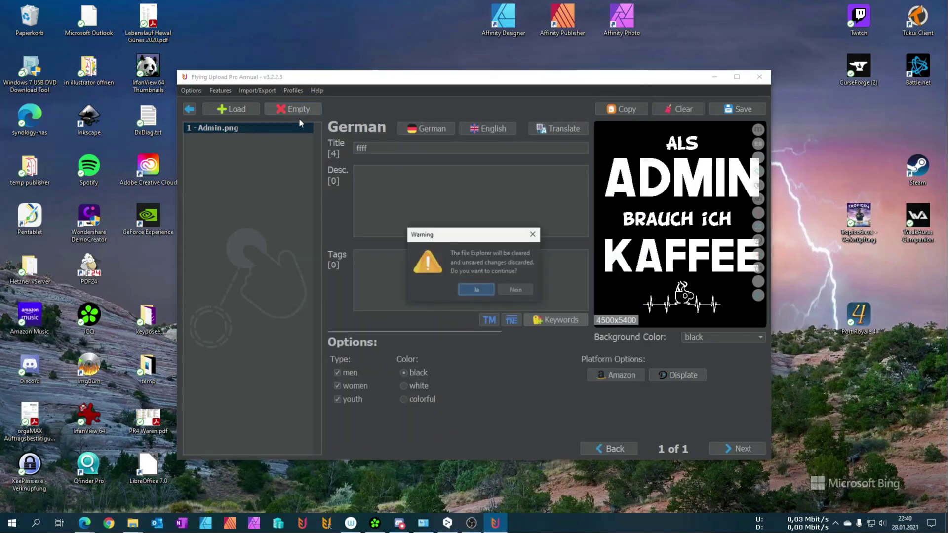
left_click(470, 290)
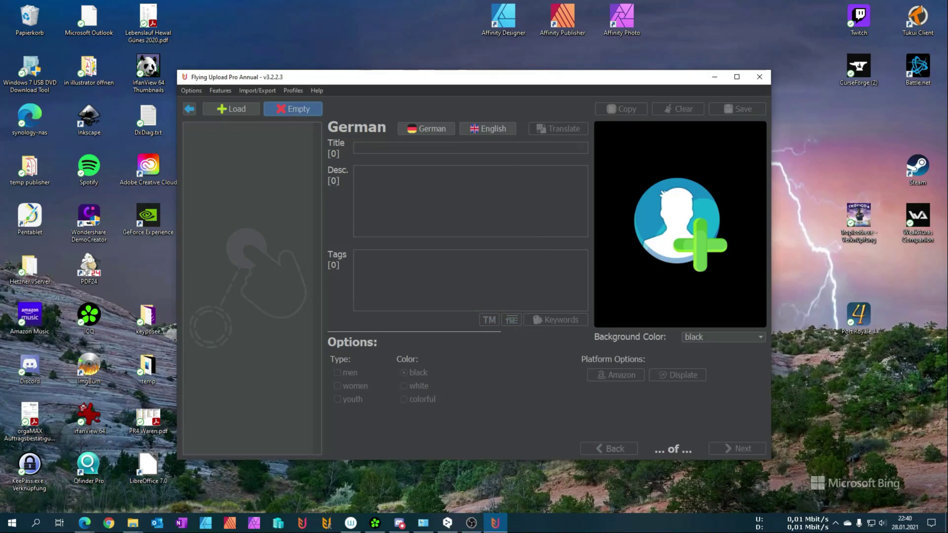
left_click_drag(0, 221, 262, 222)
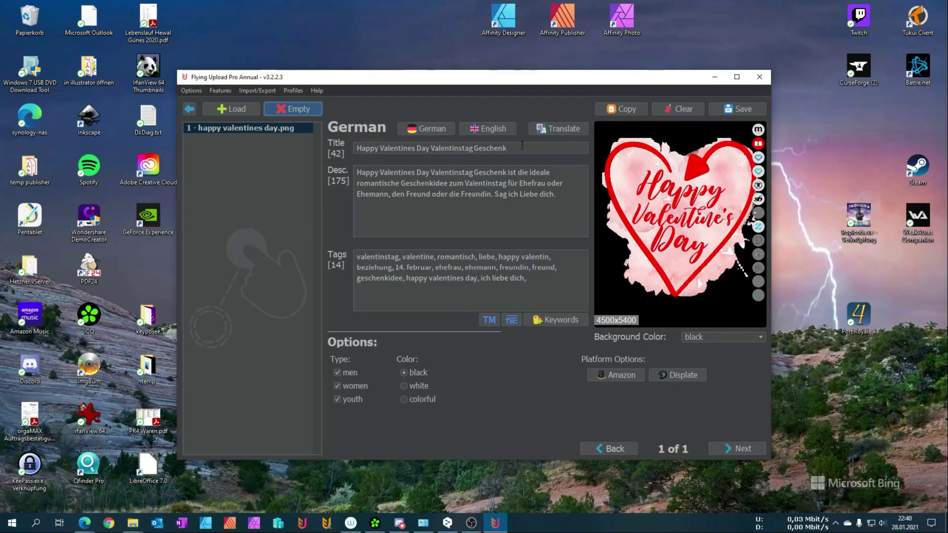
Step: Review the Merch by Amazon settings of the Valentine's design, previewing different shirt colours and viewing the available products
left_click(618, 375)
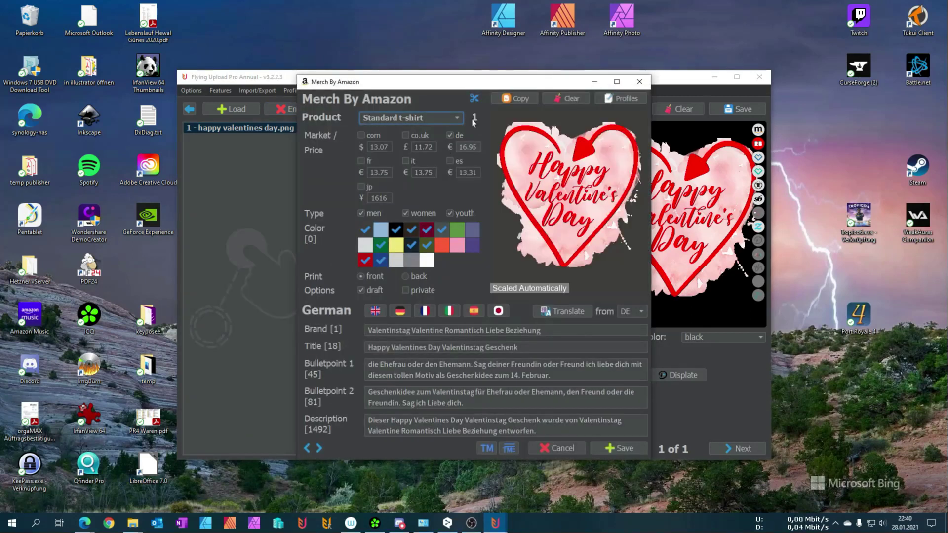
left_click_drag(394, 89, 367, 90)
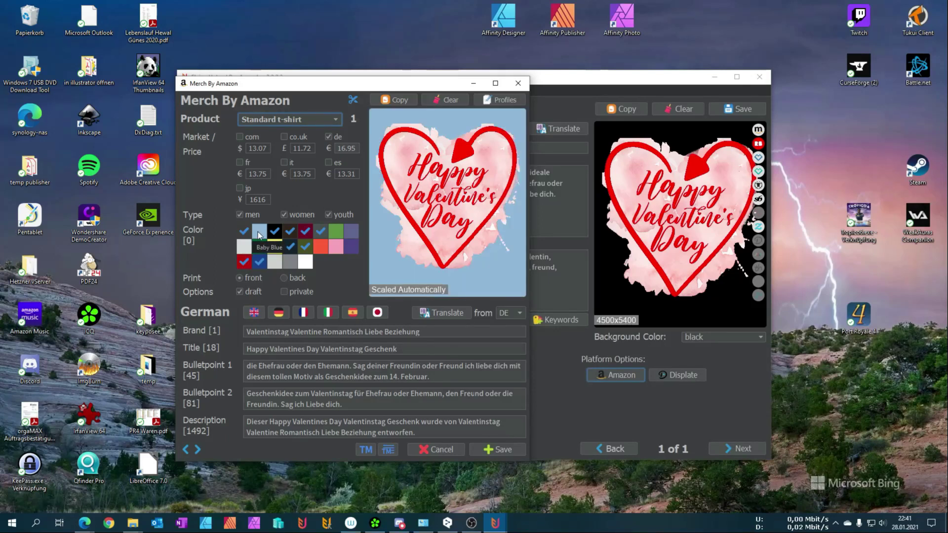
left_click(275, 233)
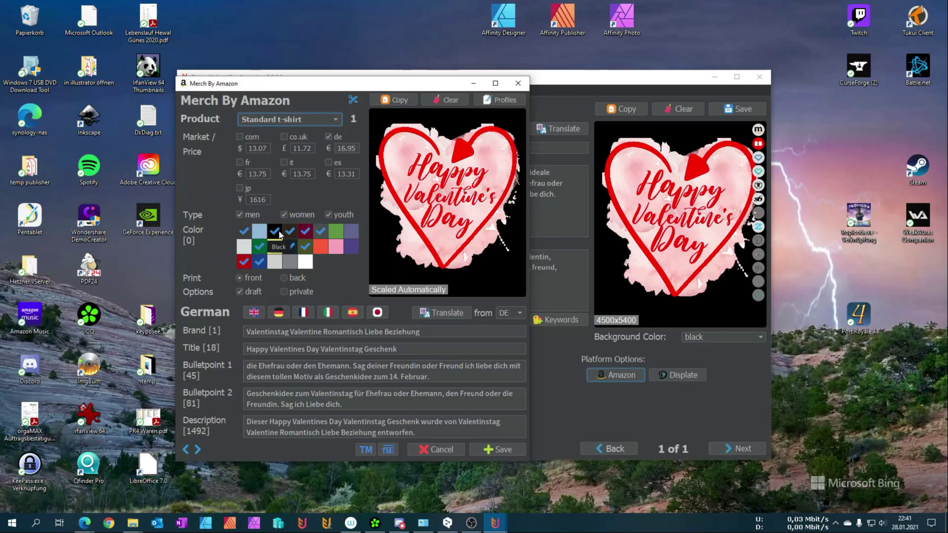
left_click(320, 232)
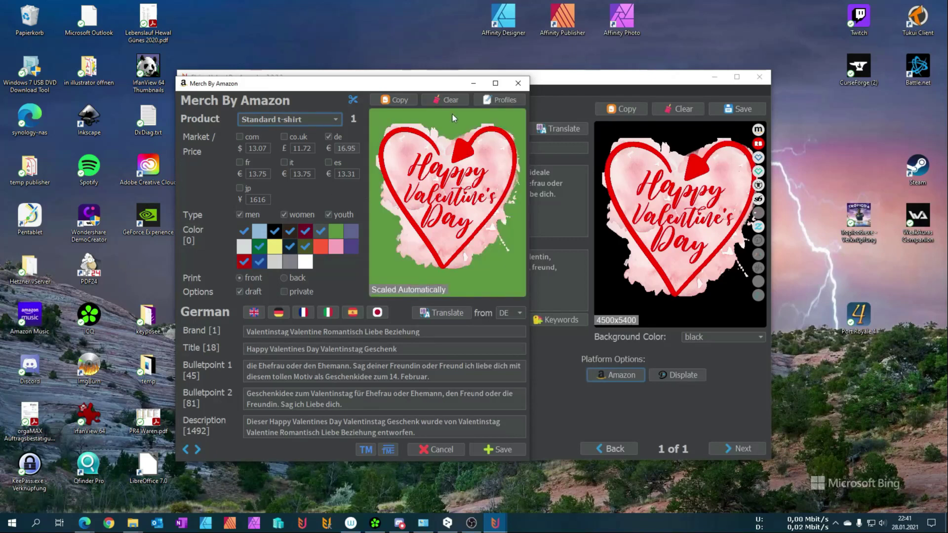
left_click(288, 119)
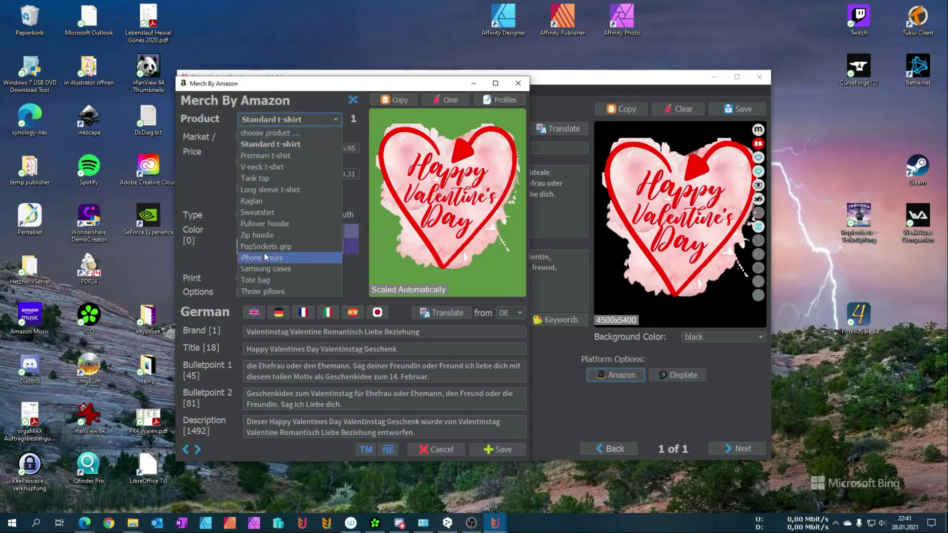
left_click(319, 102)
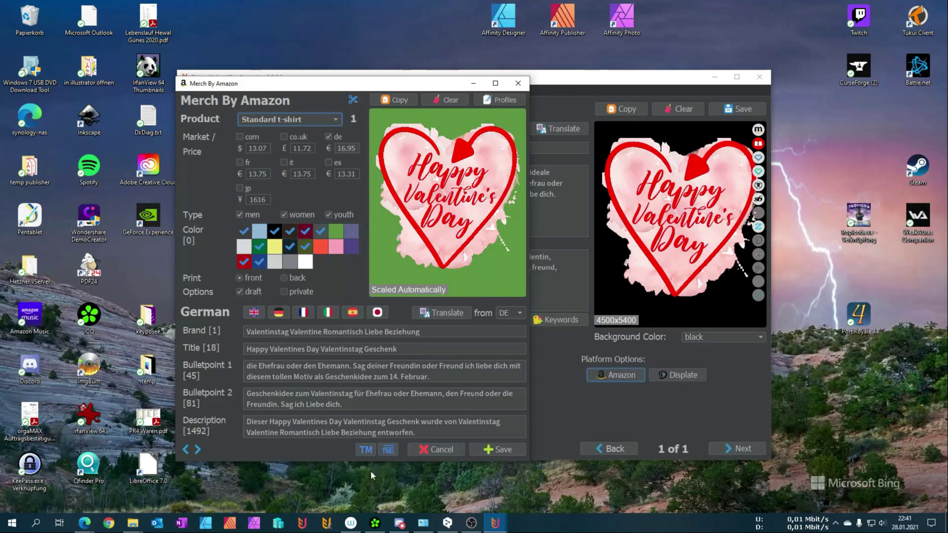
left_click(516, 83)
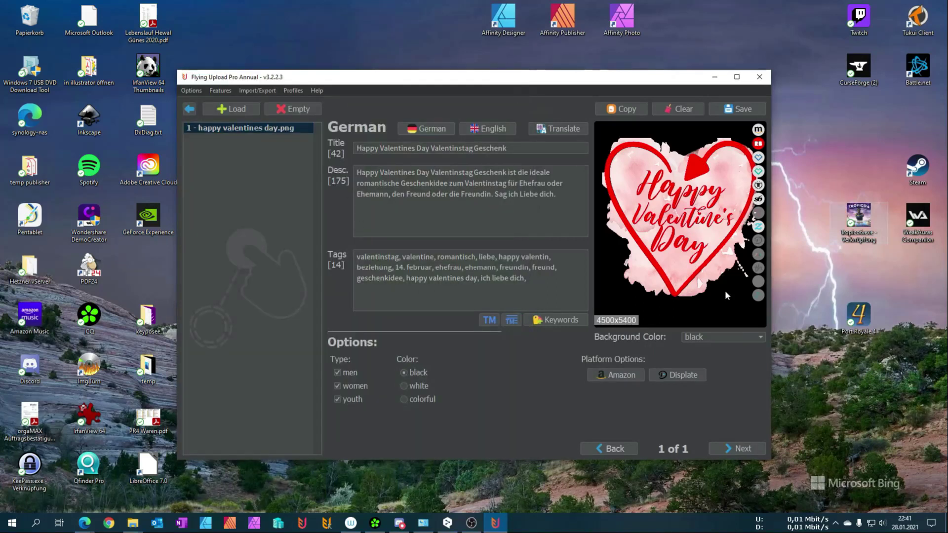
Step: Check which platforms are marked for the Valentine's design in the Upload Manager, closing it without changes
left_click(226, 91)
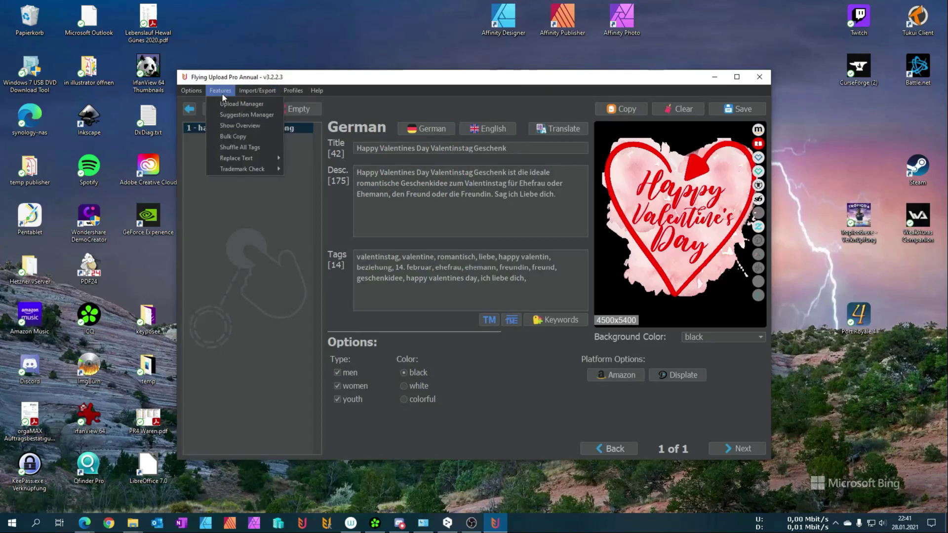
left_click(232, 103)
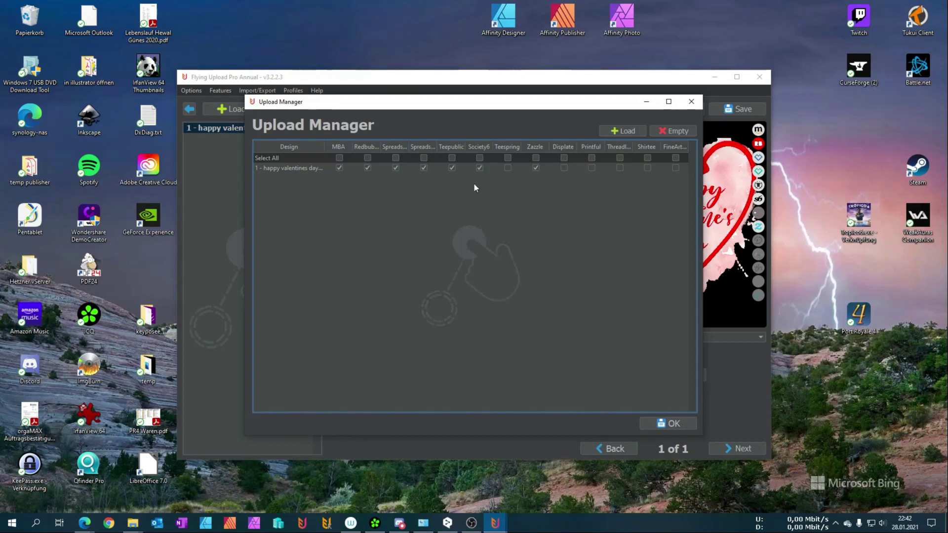
left_click(686, 106)
Step: View the general application settings and close them without changes
left_click(192, 90)
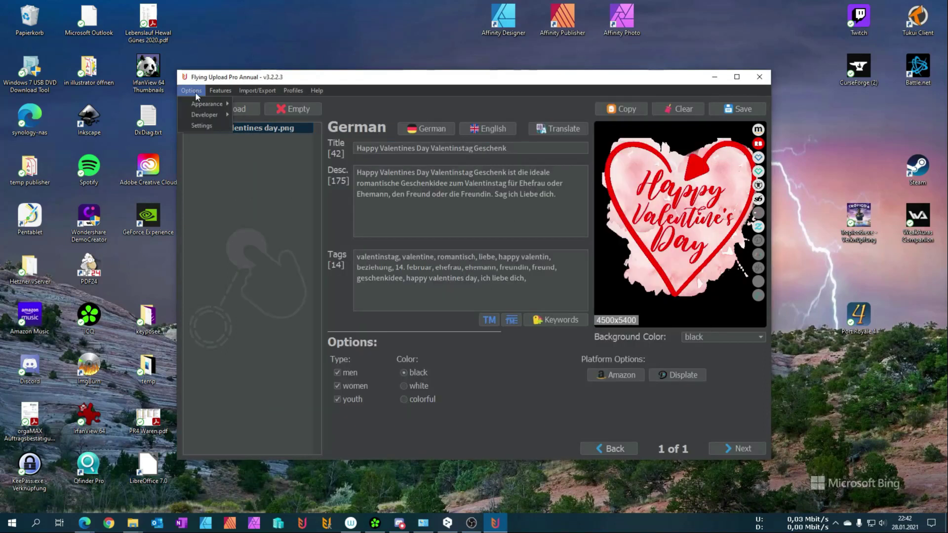
left_click(201, 126)
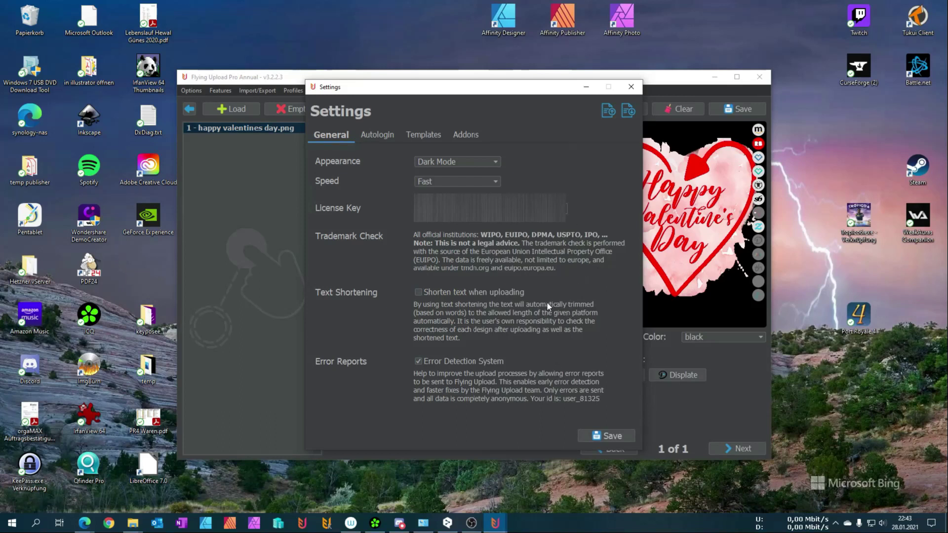
left_click(631, 86)
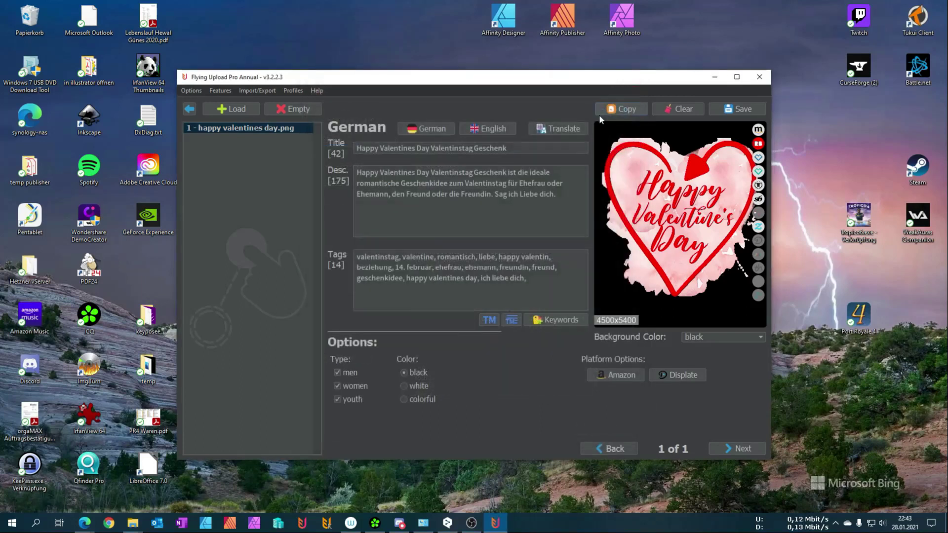